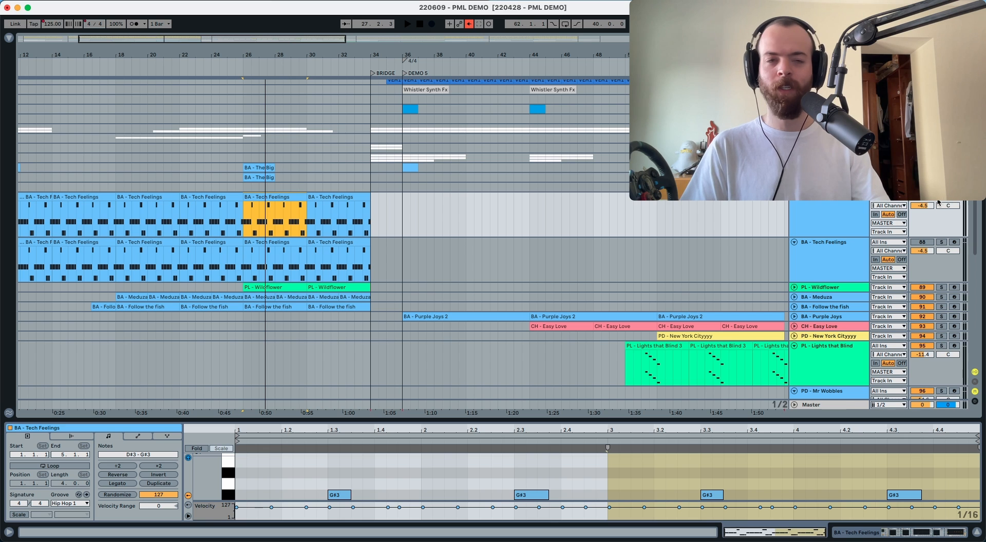
Play the selected BA - Tech Feelings clip and examine its bassline notes in an enlarged piano roll.
key("space")
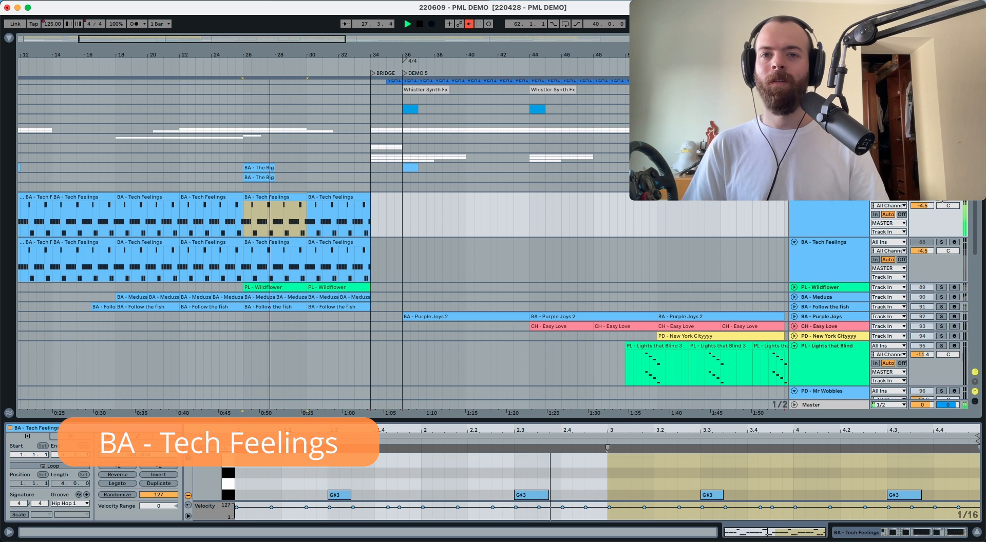
scroll(375, 479, "down", 3)
key("space")
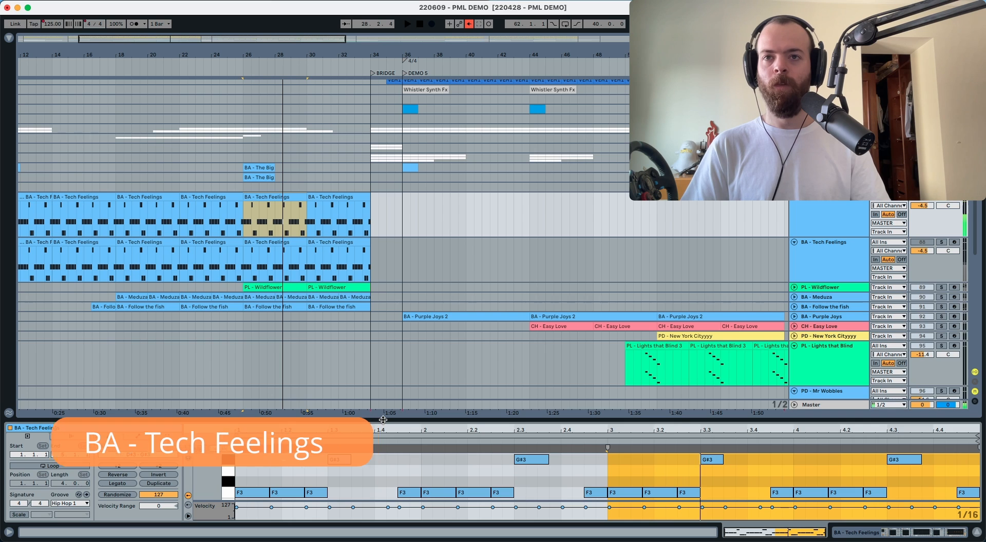
left_click_drag(383, 420, 396, 258)
scroll(407, 364, "up", 2)
key("space")
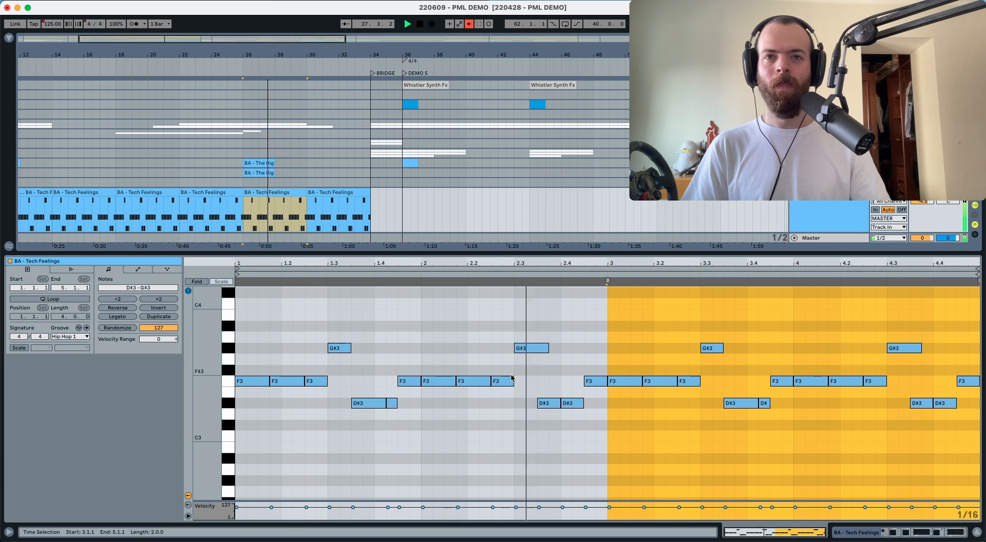
key("space")
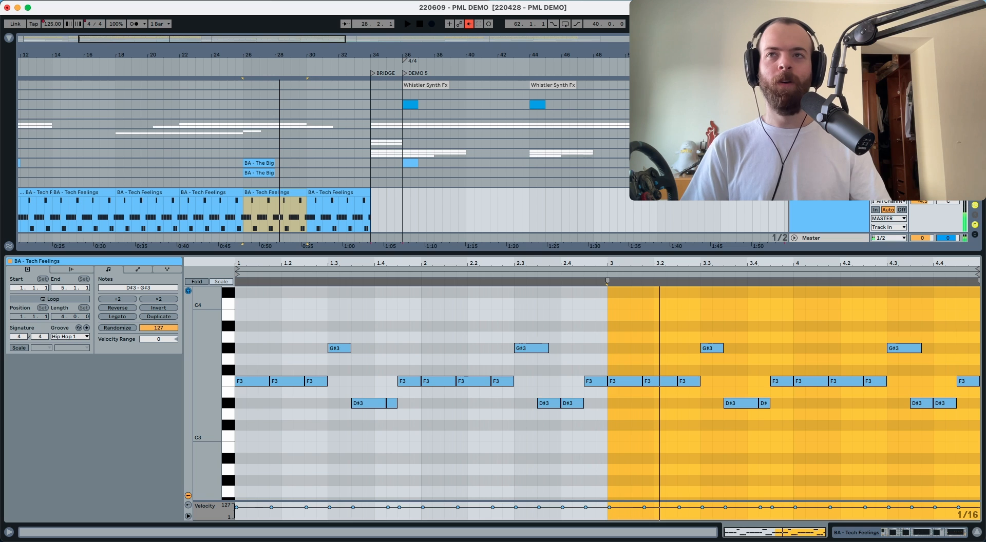
key("space")
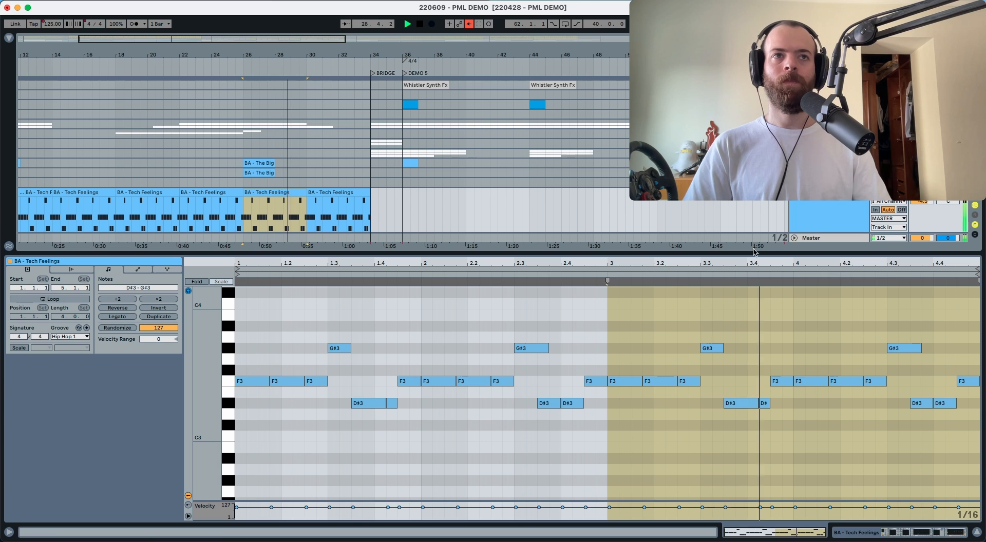
left_click_drag(741, 252, 738, 412)
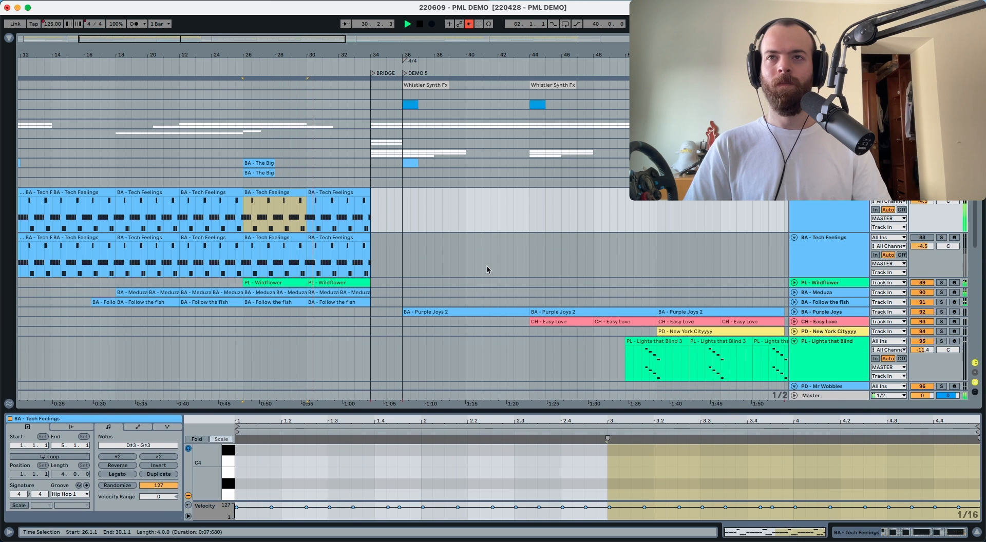
Bring up the Serum instrument of the lower BA - Tech Feelings track.
left_click(299, 238)
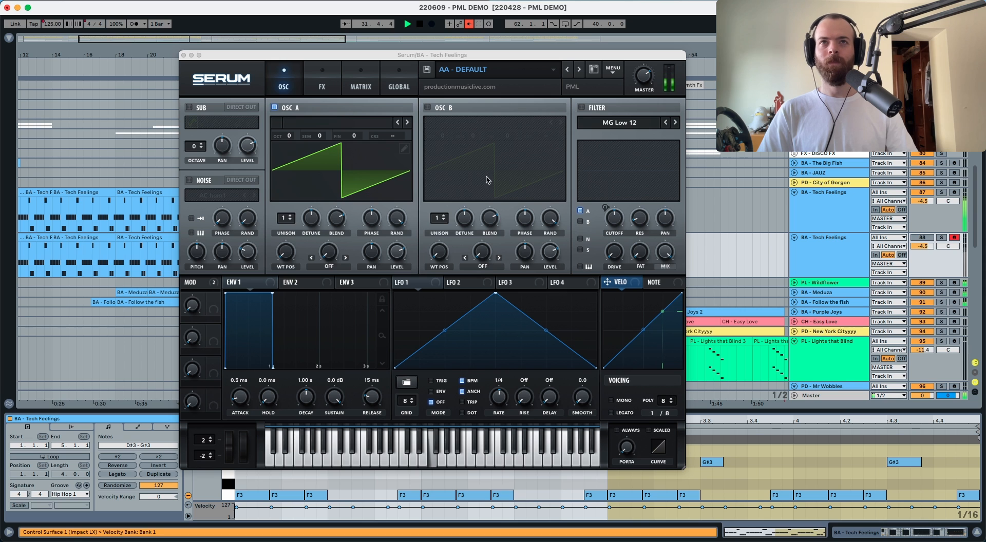
left_click(813, 211)
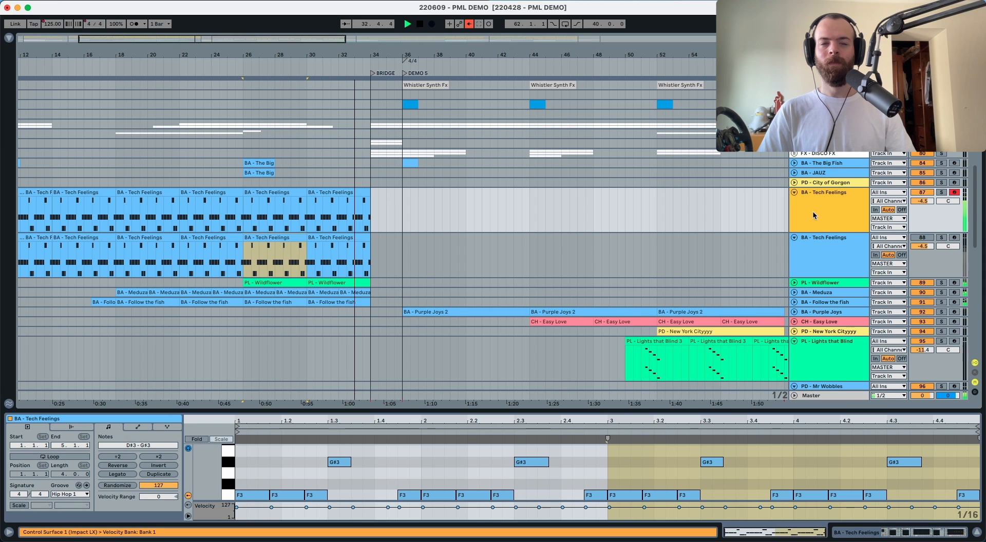
left_click(744, 268)
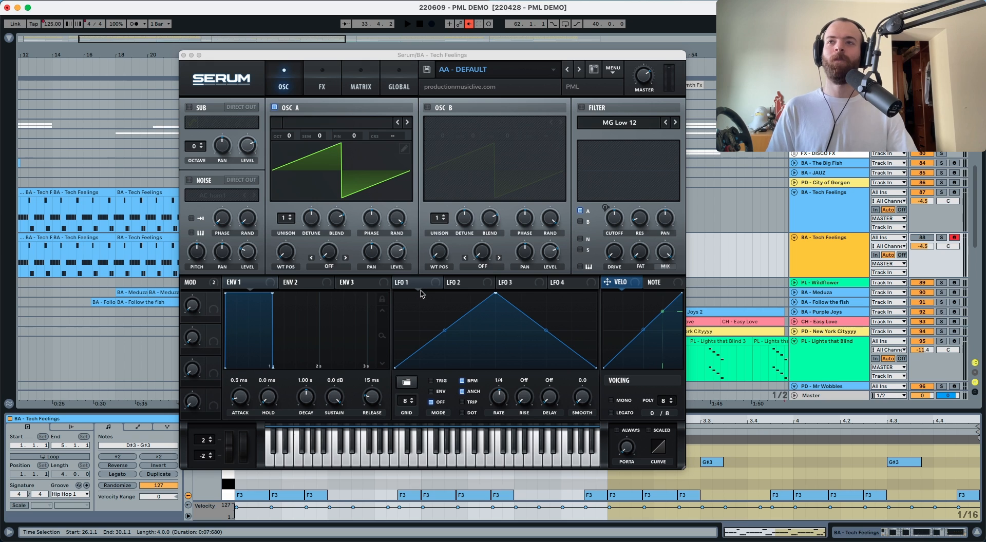
Preview the lower BA - Tech Feelings track from bar 22, and select its clip starting at bar 26.
left_click(158, 237)
scroll(159, 236, "right", 3)
left_click(159, 237)
key("space")
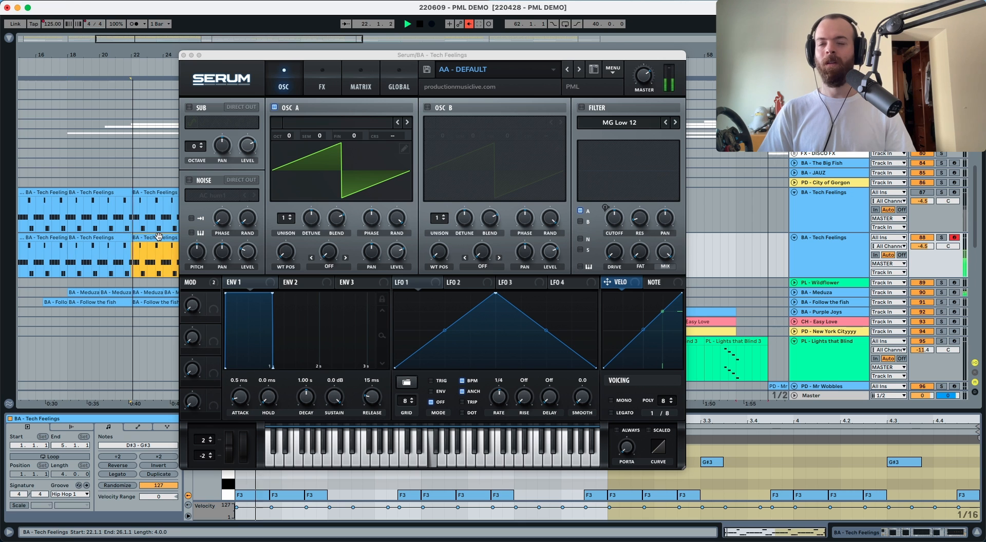
scroll(159, 237, "left", 1)
scroll(158, 237, "right", 3)
key("space")
scroll(158, 237, "right", 3)
left_click(107, 236)
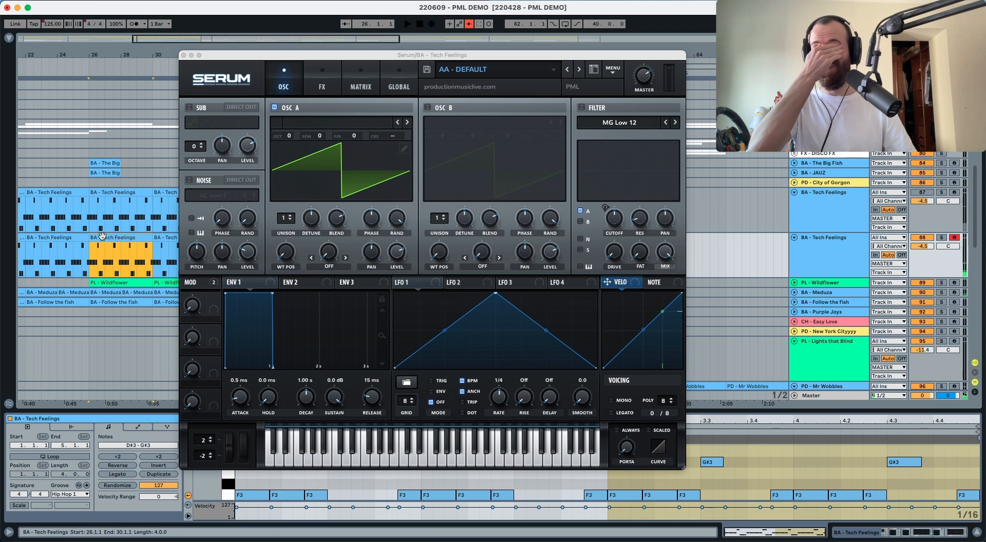
scroll(108, 237, "right", 1)
scroll(107, 236, "left", 3)
scroll(107, 236, "left", 3)
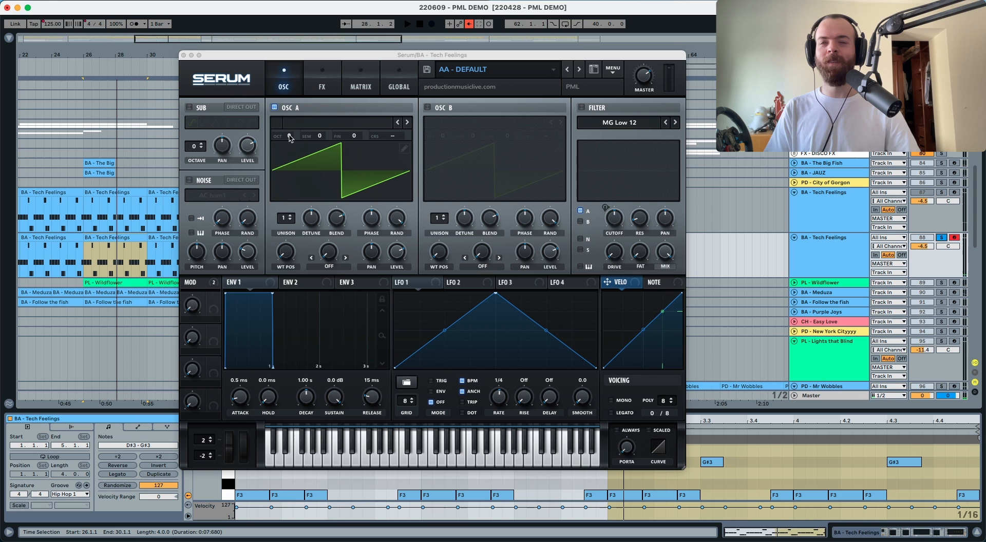
Set oscillator A's octave to -3 and enable mono voicing while auditioning the bassline.
left_click(290, 137)
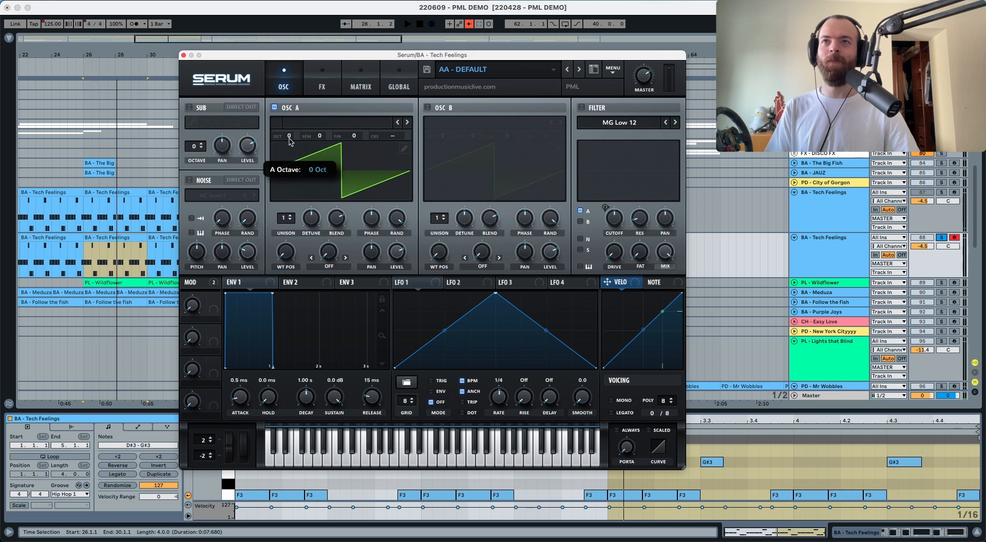
key("space")
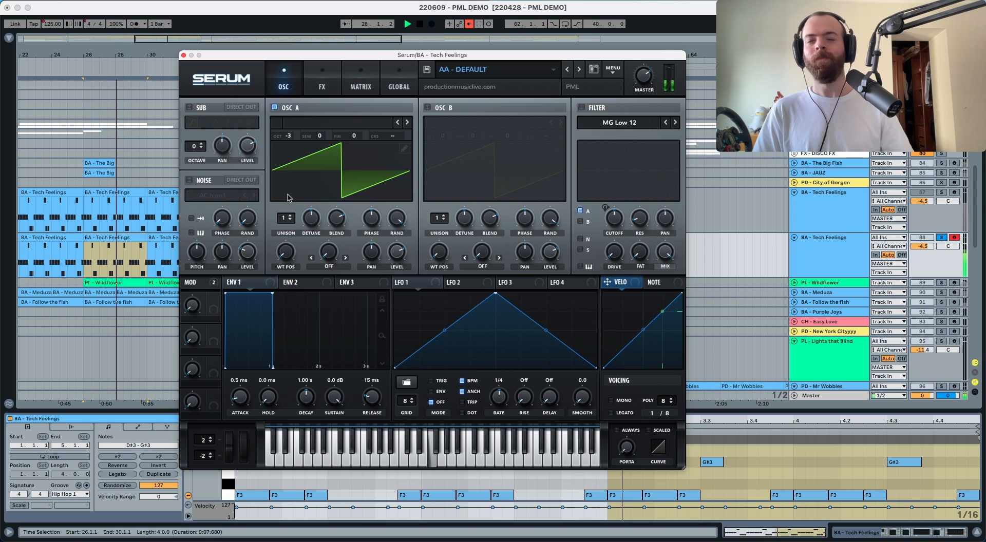
key("space")
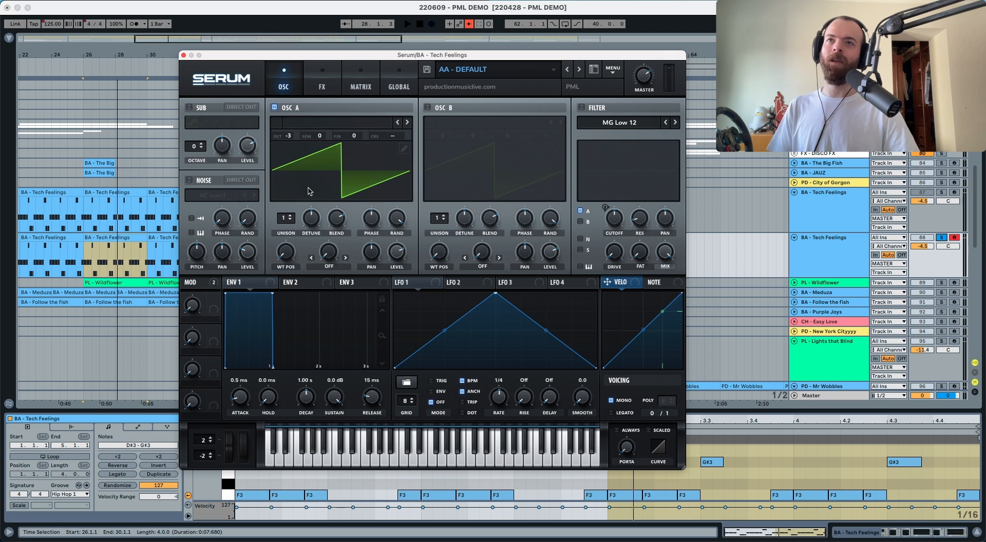
Load the analog Basic Shapes wavetable in oscillator A, move its wavetable position to the square wave, and audition it.
left_click(322, 129)
mouse_move(318, 135)
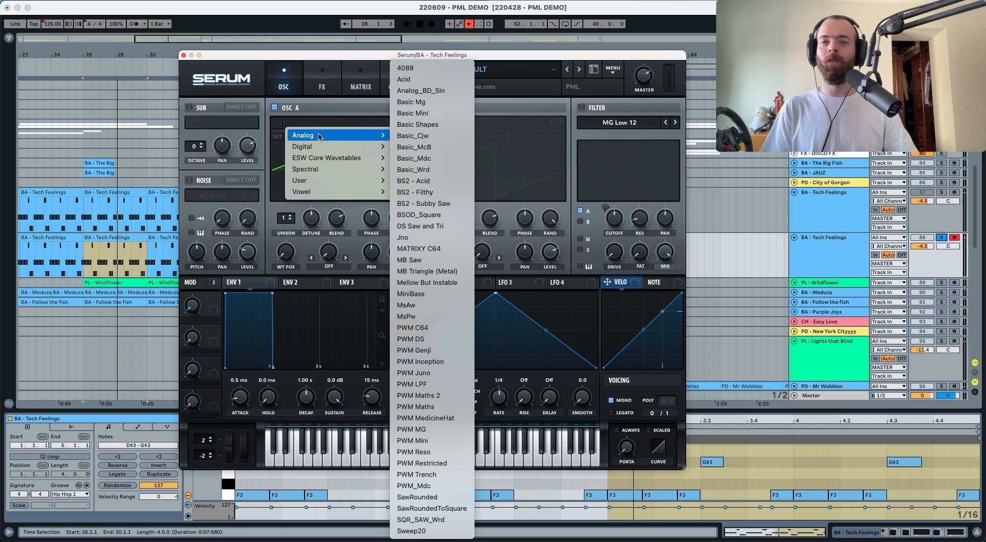
left_click(446, 125)
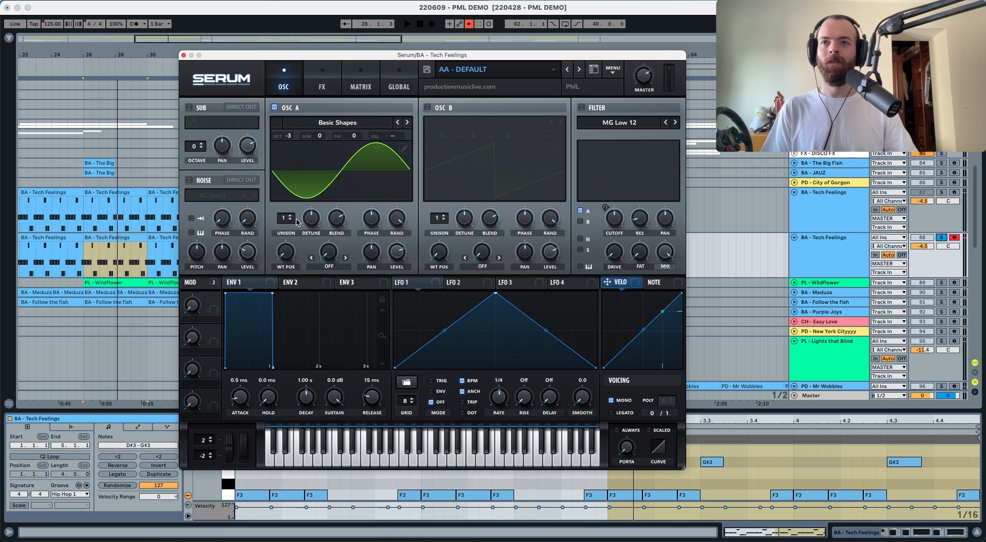
left_click_drag(291, 244, 298, 192)
key("space")
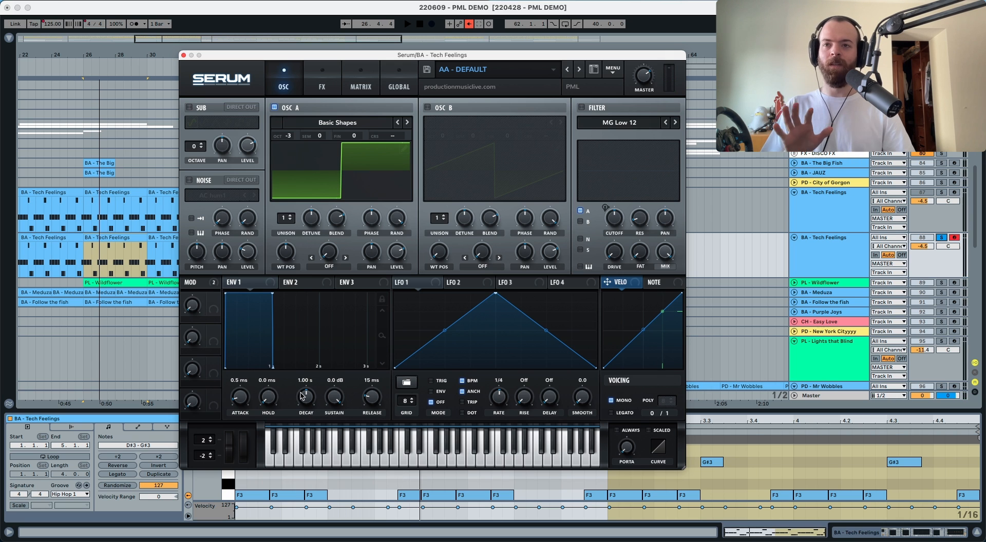
Shape Env 1 with 906 ms decay, -18.6 dB sustain, 261 ms release and a steeper decay curve, auditioning the result.
left_click_drag(305, 396, 324, 468)
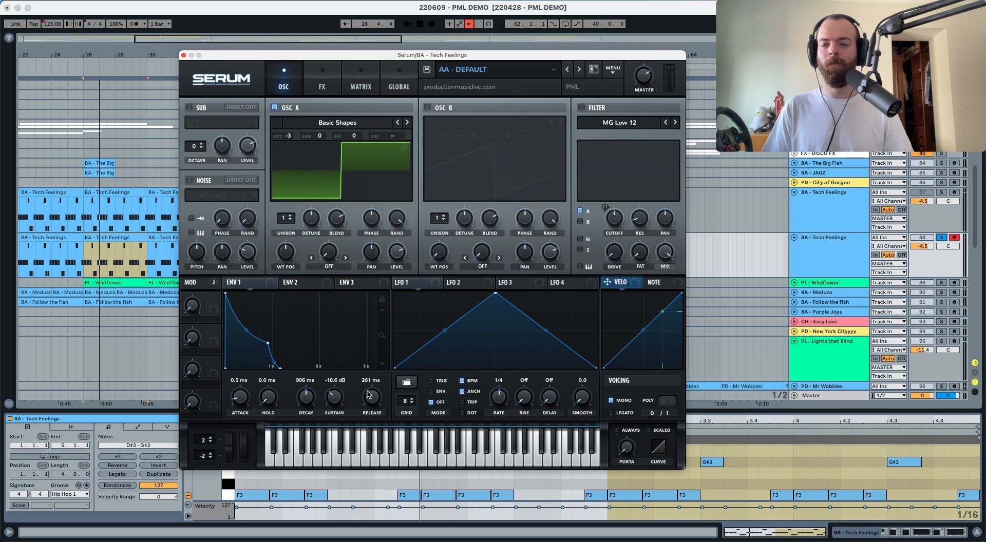
key("space")
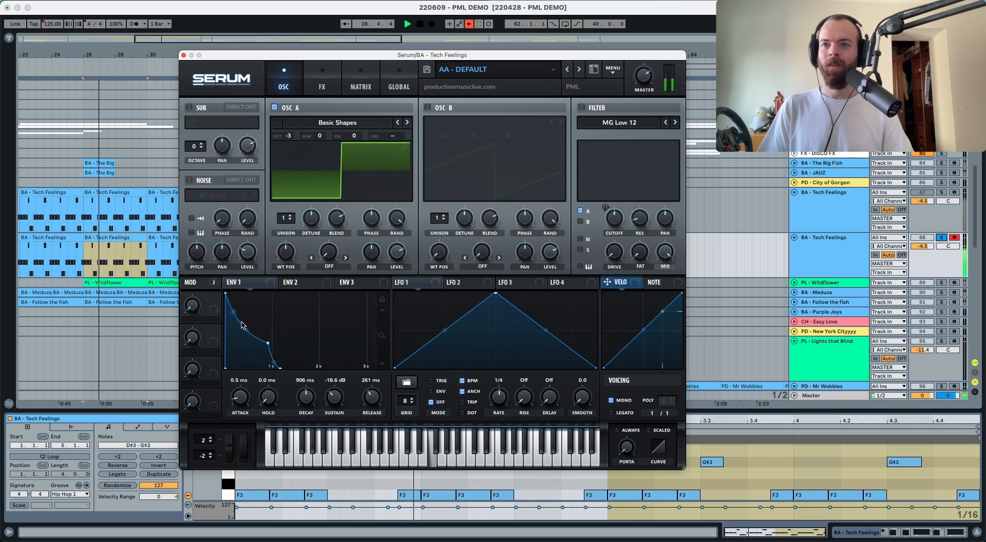
key("space")
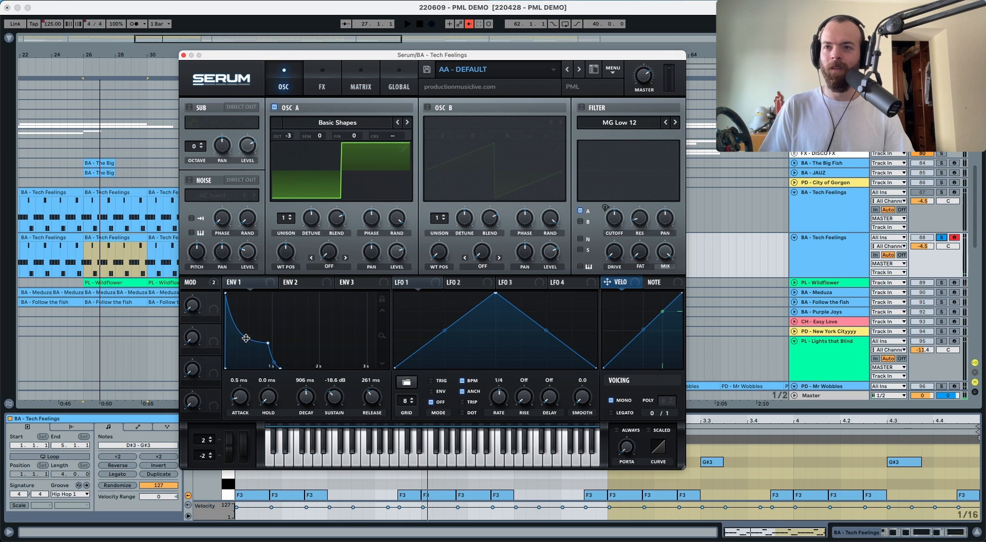
key("space")
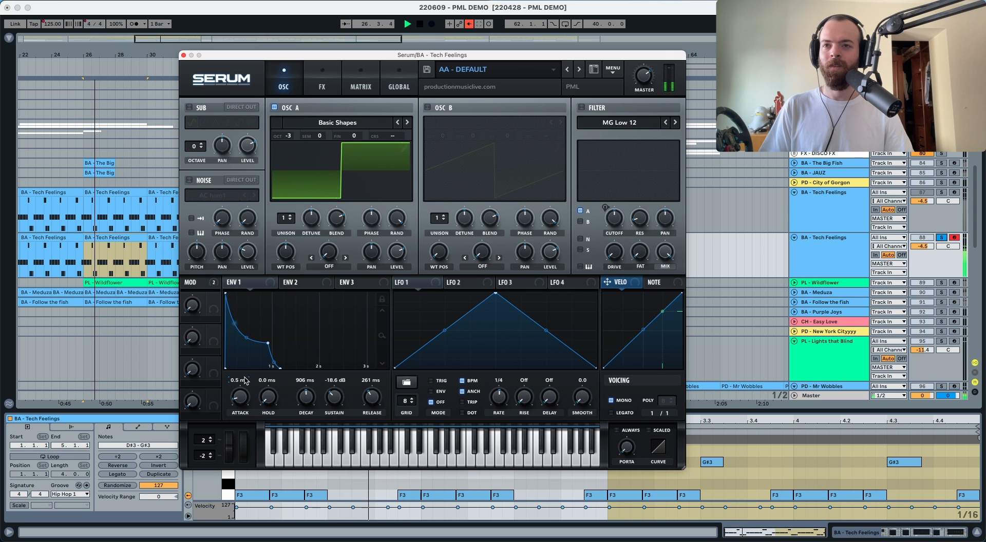
key("space")
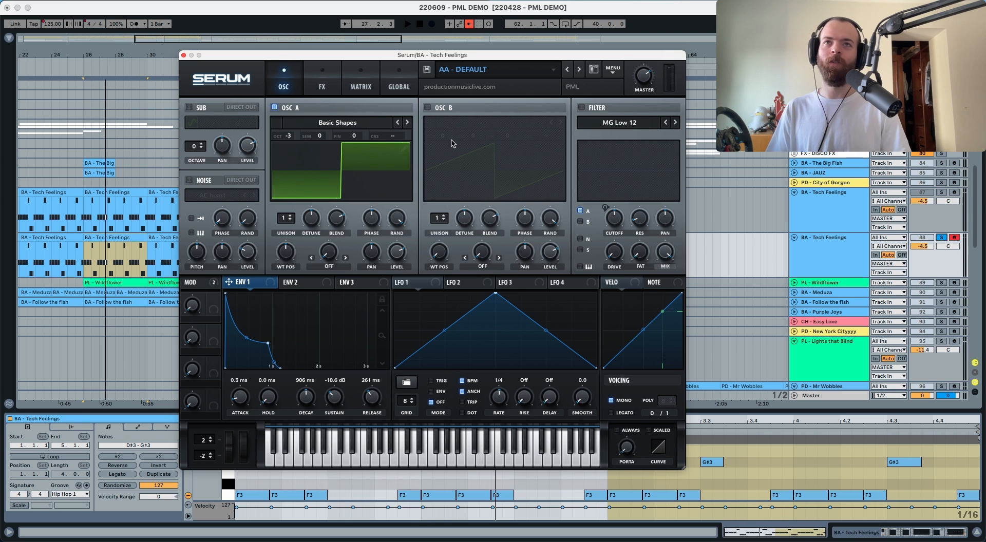
Enable oscillator B, load the spectral Monster 1 [SL] wavetable, and turn its level all the way down.
left_click(427, 108)
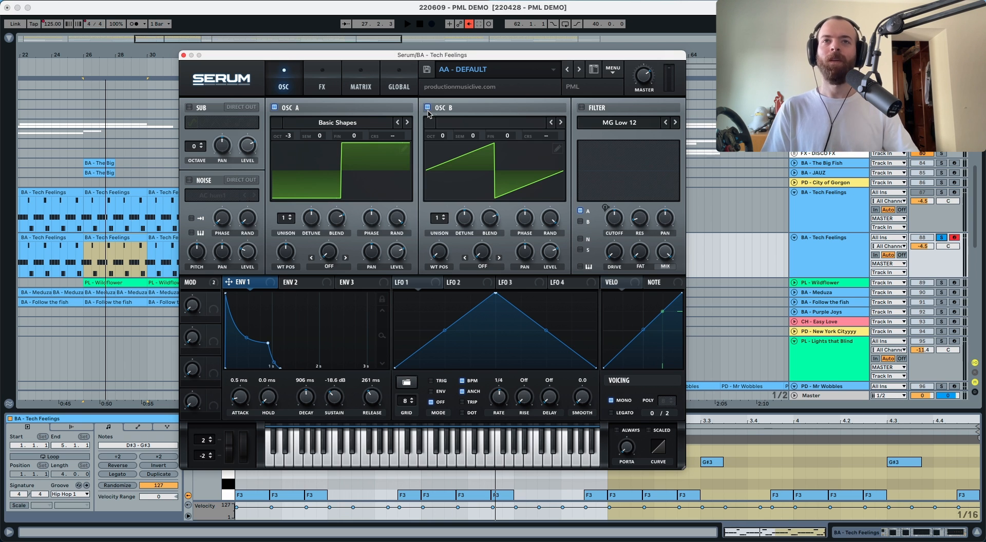
left_click(461, 126)
mouse_move(464, 169)
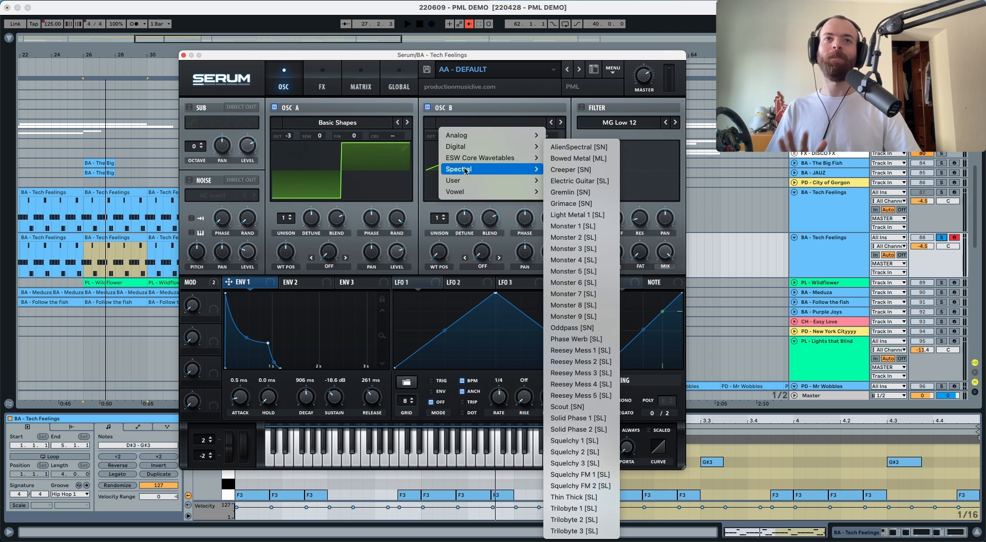
left_click(581, 226)
left_click_drag(438, 256, 445, 207)
left_click_drag(551, 249, 551, 249)
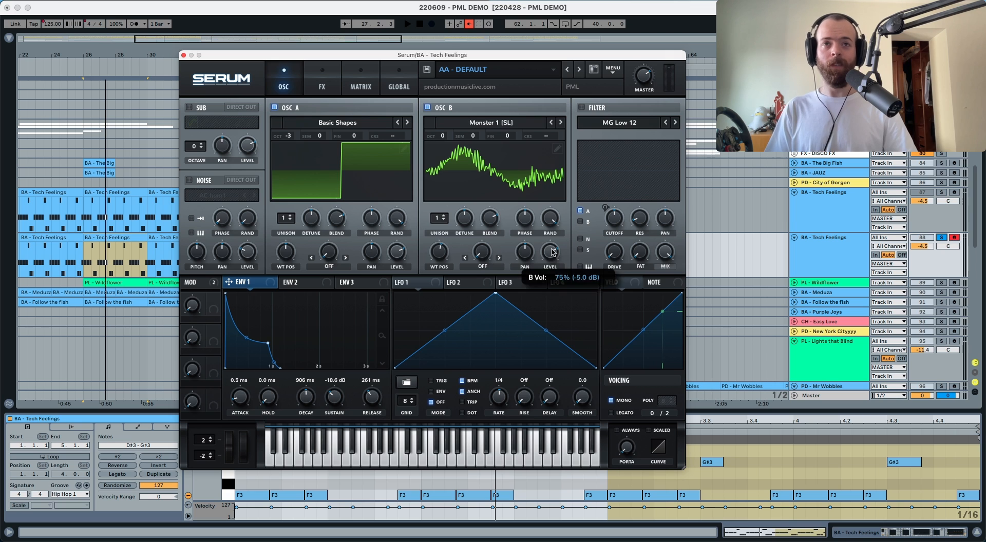
left_click_drag(551, 354, 550, 369)
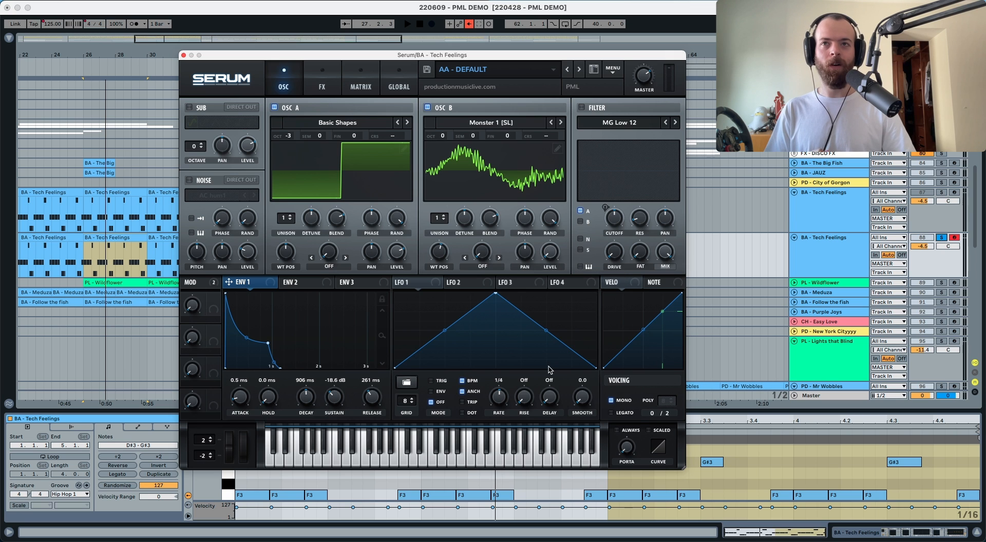
Set oscillator A's warp mode to FM (From B) and raise the warp amount during playback.
left_click(318, 267)
left_click(345, 483)
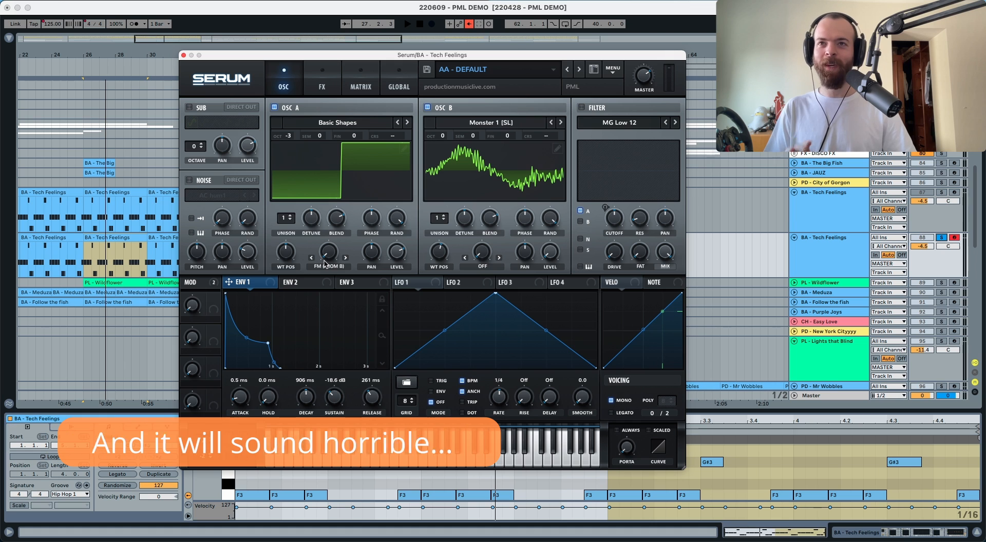
key("space")
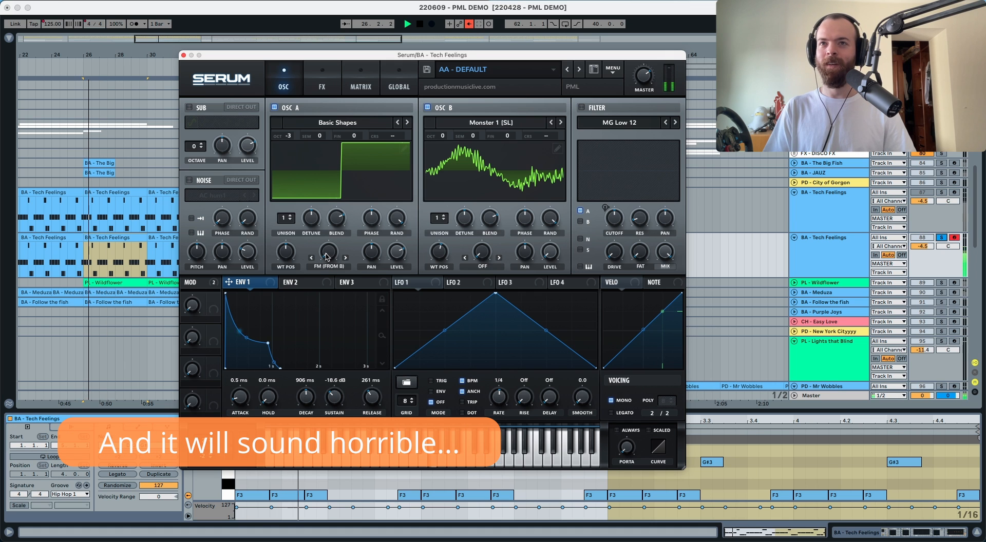
left_click_drag(327, 257, 360, 185)
key("space")
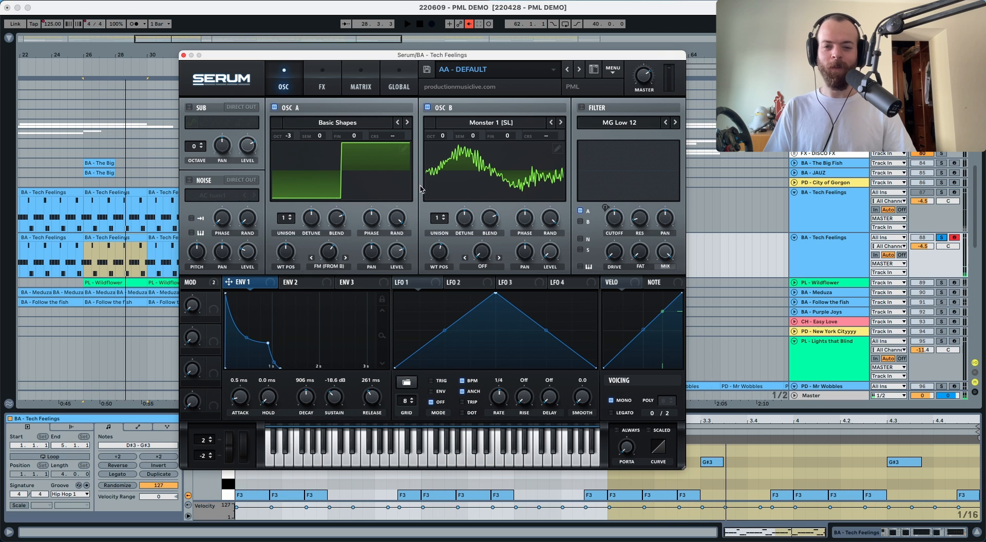
Set oscillator B's octave to -3 and audition the bass.
left_click_drag(446, 136, 445, 150)
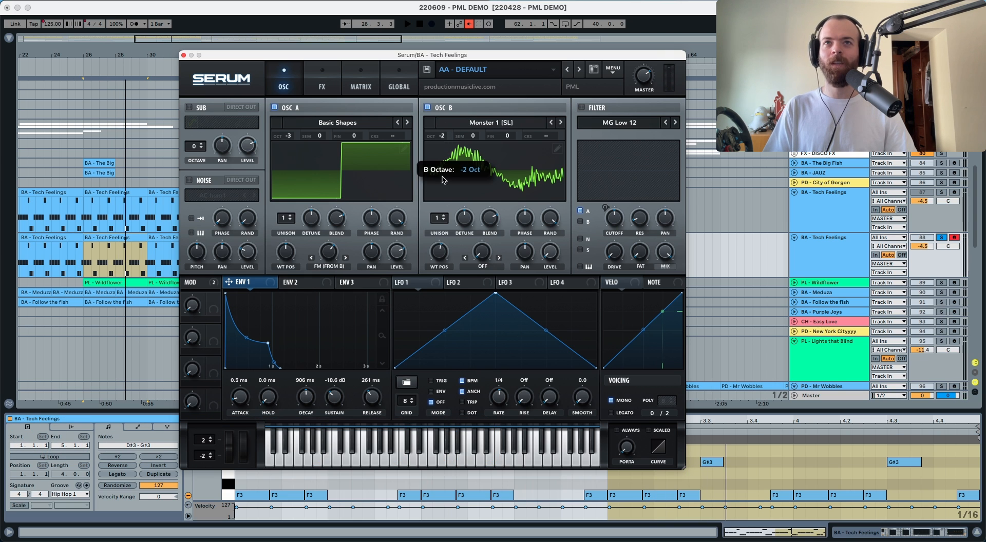
left_click_drag(443, 194, 442, 194)
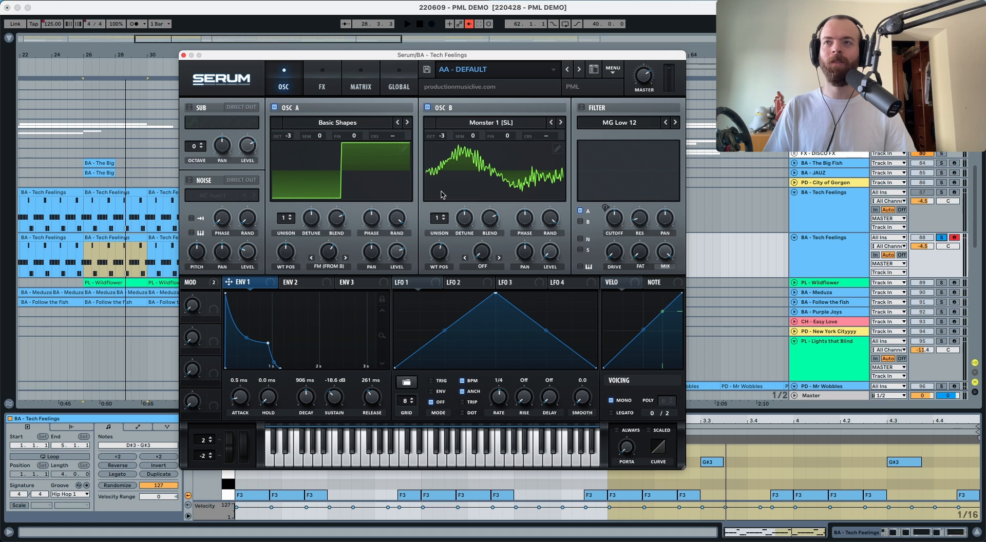
key("space")
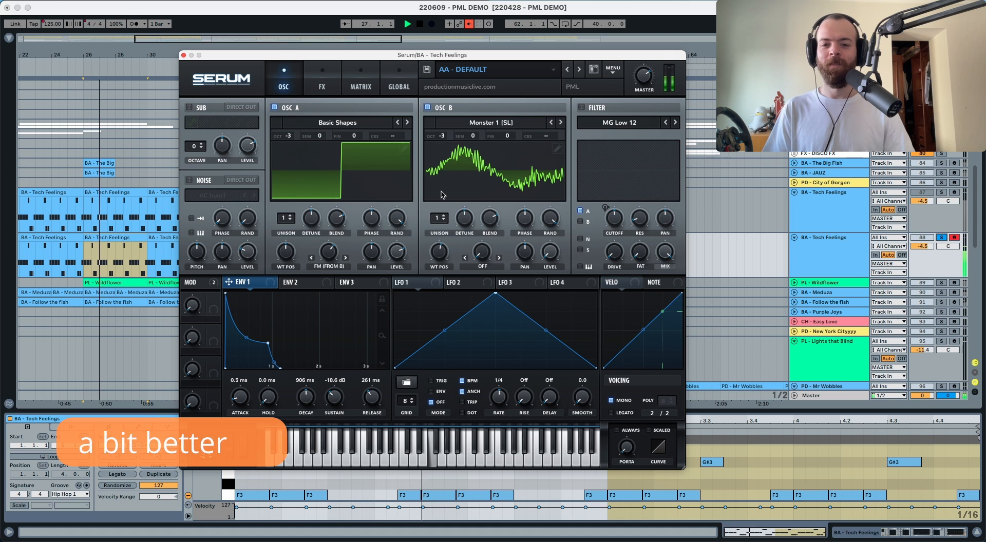
key("space")
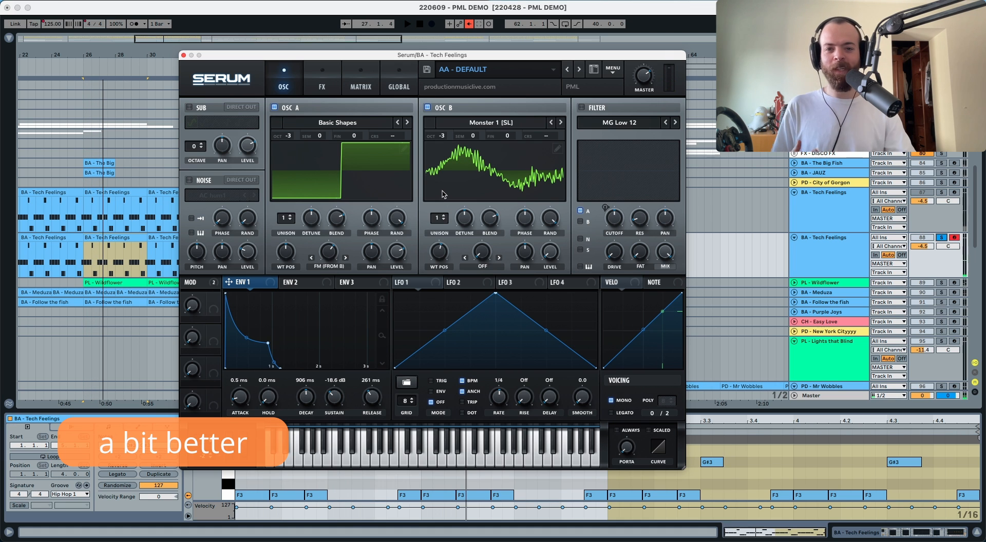
Enable oscillator A's filter as MG Low 24, close the cutoff fully, modulate it with Env 1 at 62, and audition.
left_click(582, 108)
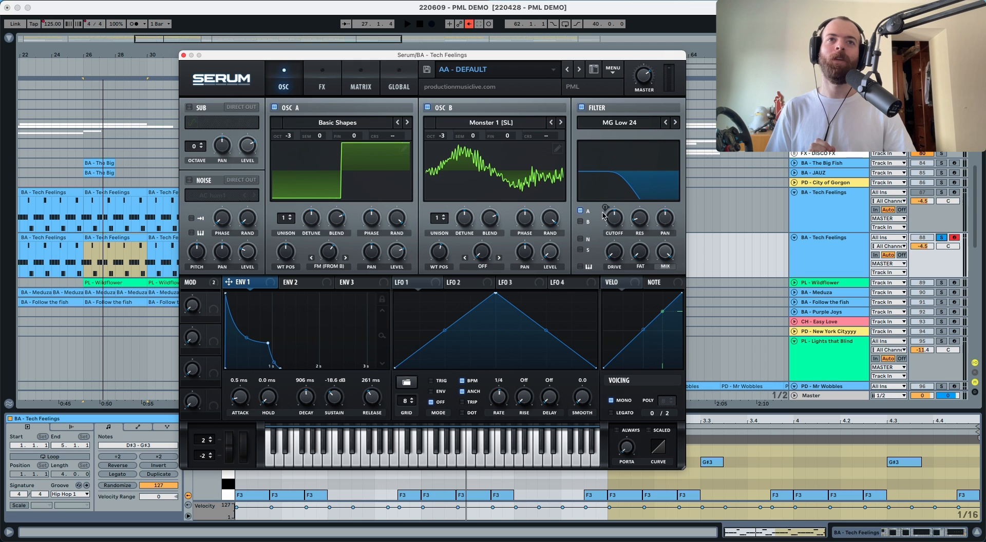
left_click_drag(613, 221, 612, 302)
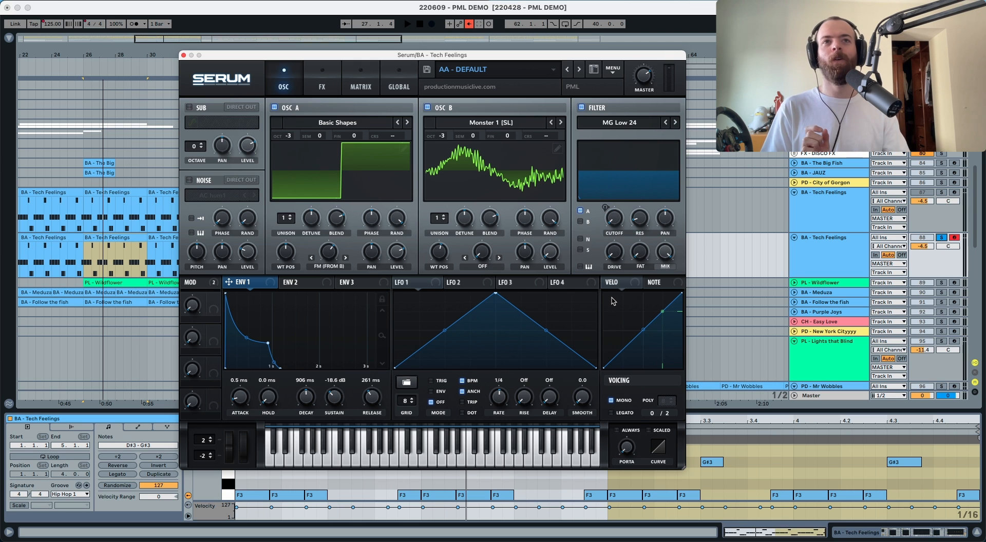
left_click_drag(275, 286, 607, 207)
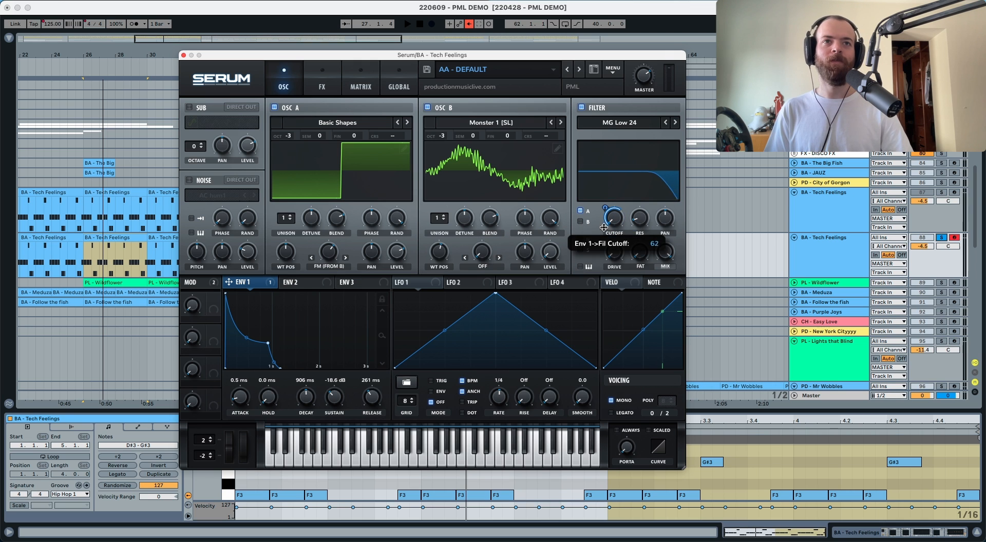
key("space")
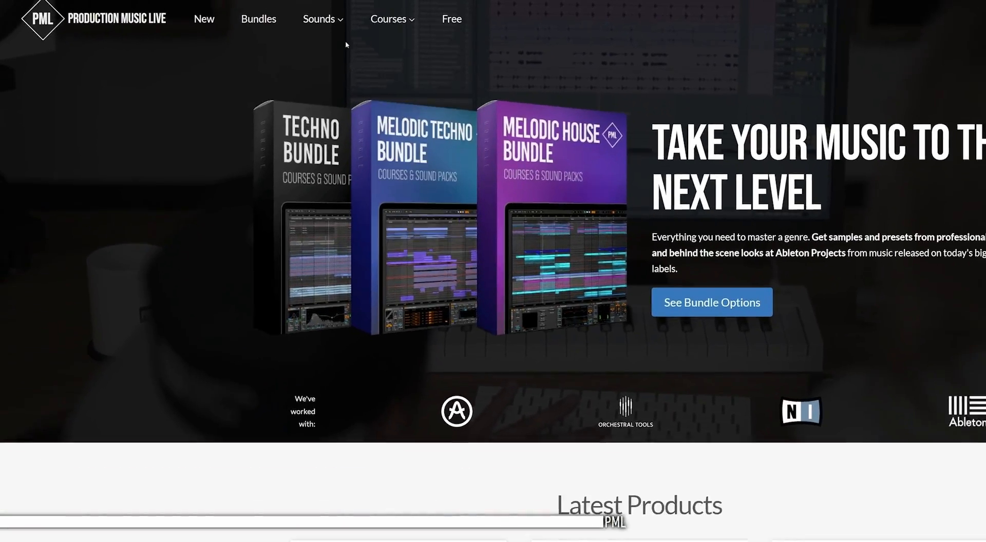
mouse_move(407, 25)
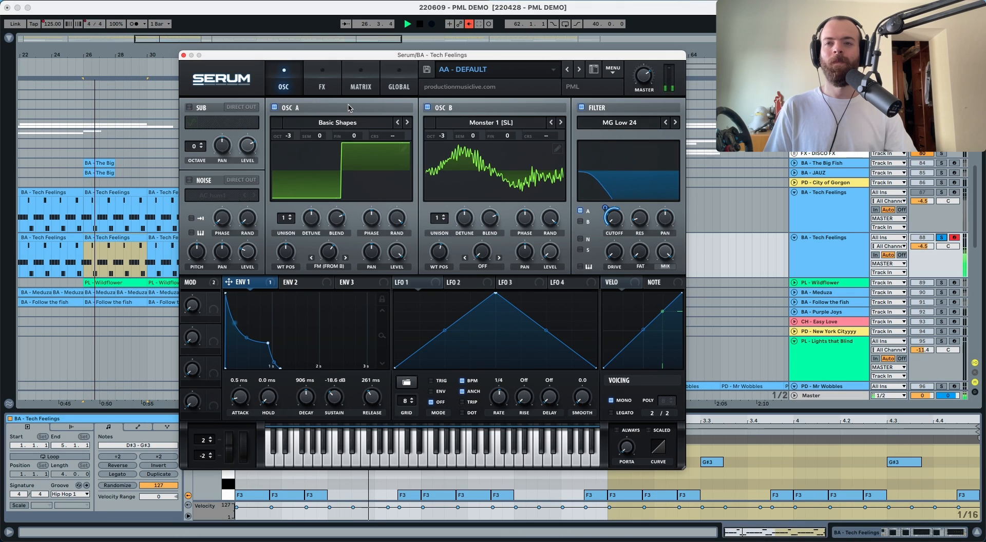
key("space")
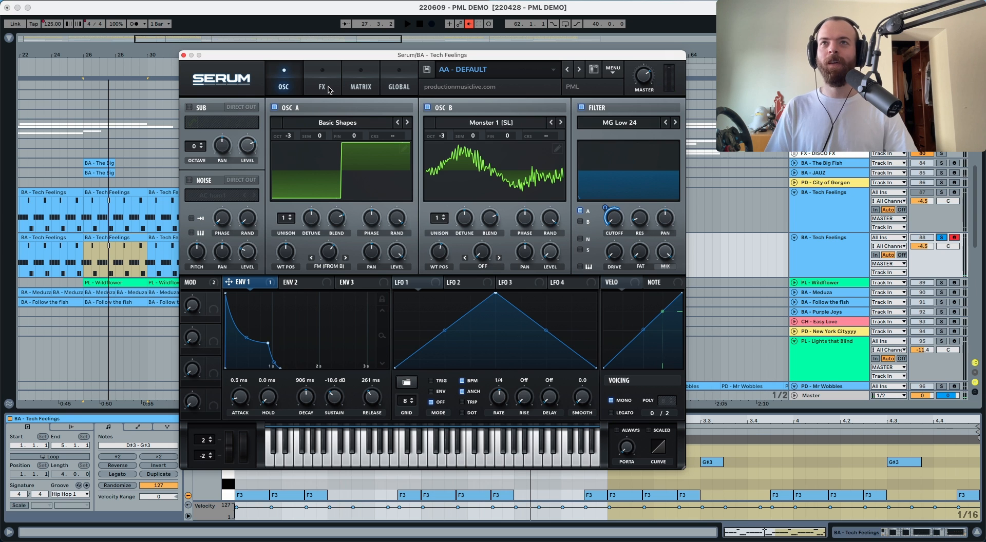
Add a Tube distortion at the start of the effects chain with 78% drive and audition it.
left_click(328, 90)
left_click(194, 127)
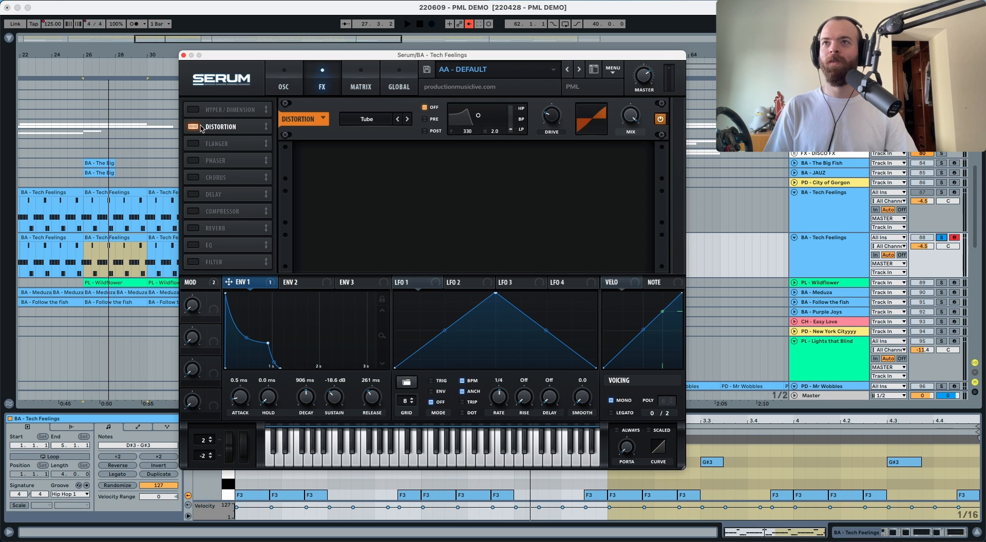
left_click_drag(216, 127, 226, 91)
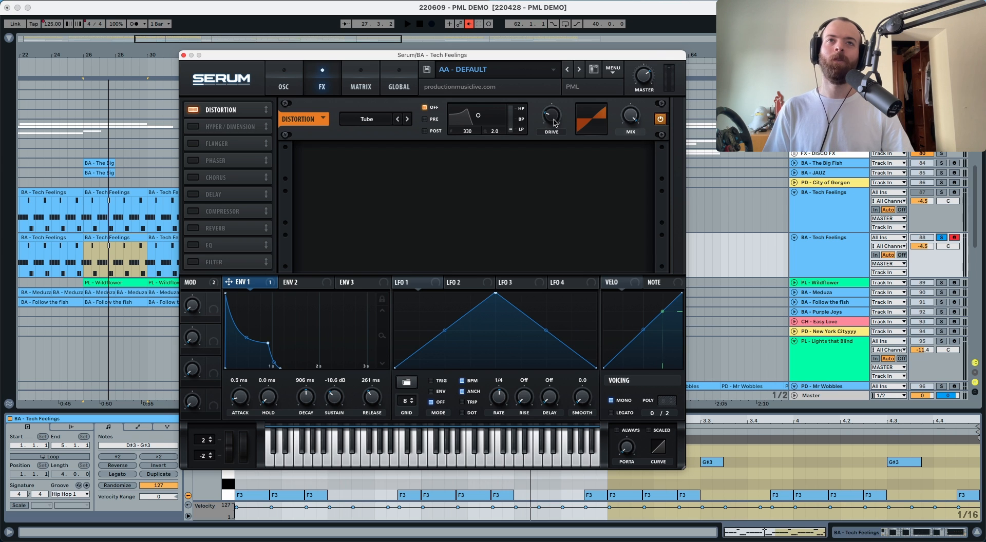
mouse_move(558, 115)
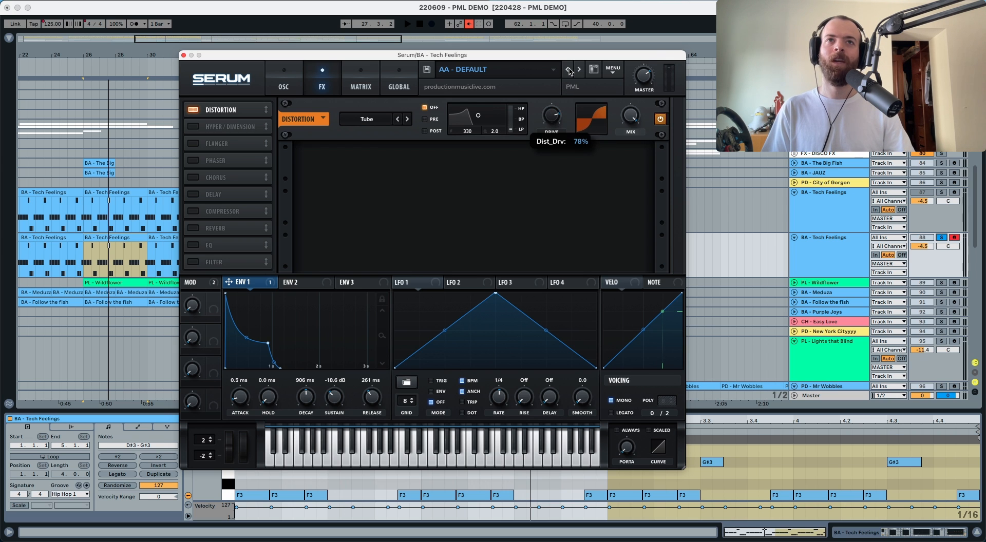
key("space")
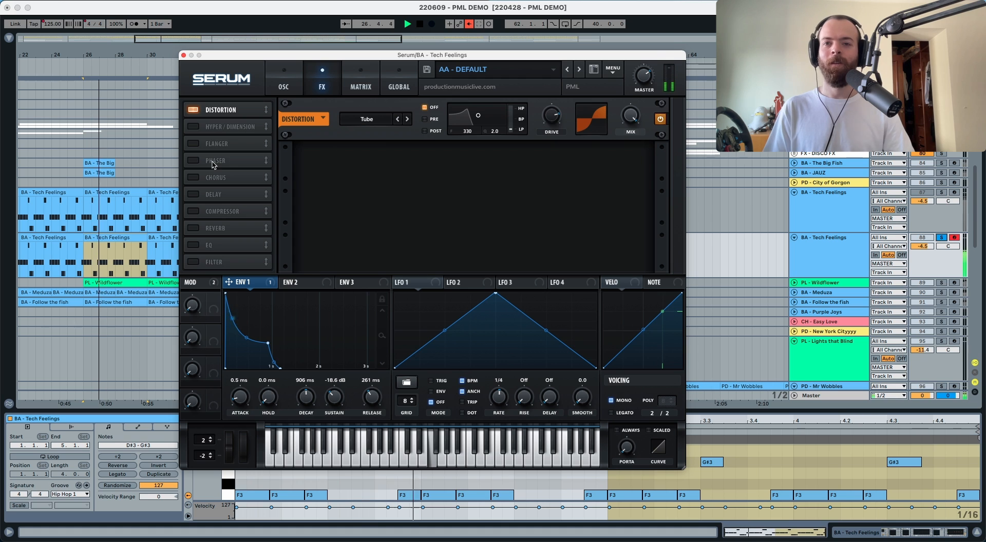
key("space")
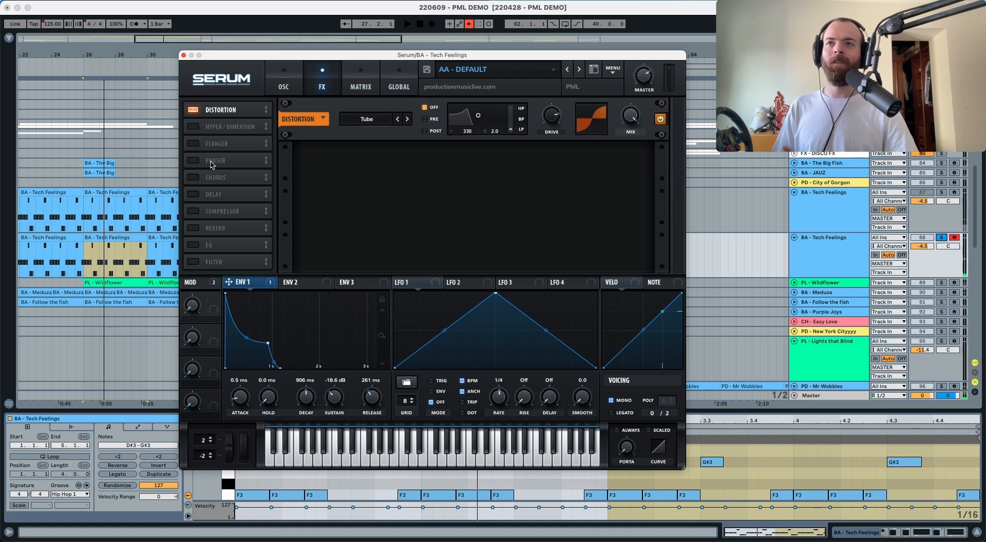
Add an MG Low 24 effects filter after the distortion, modulate its cutoff with Env 1, and audition.
left_click(198, 262)
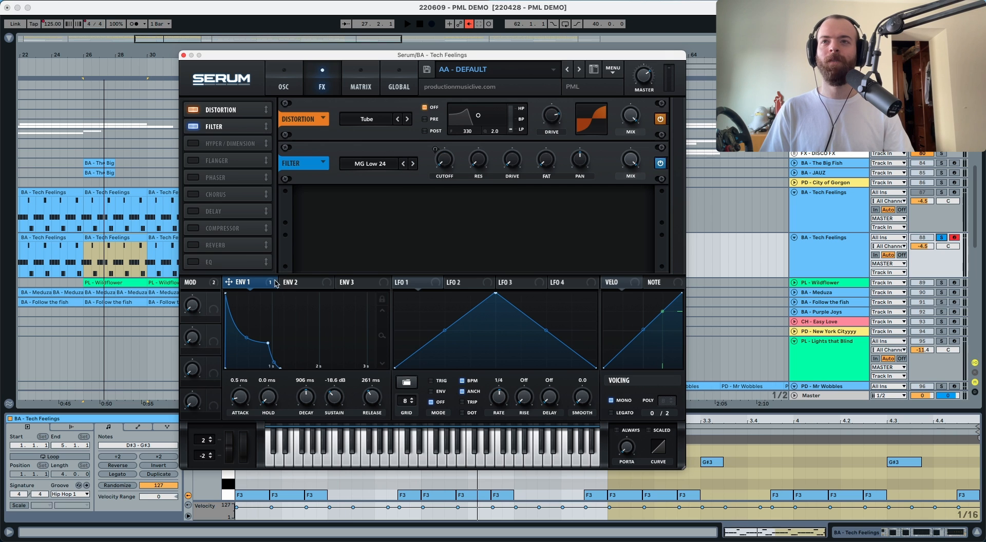
left_click_drag(276, 284, 444, 161)
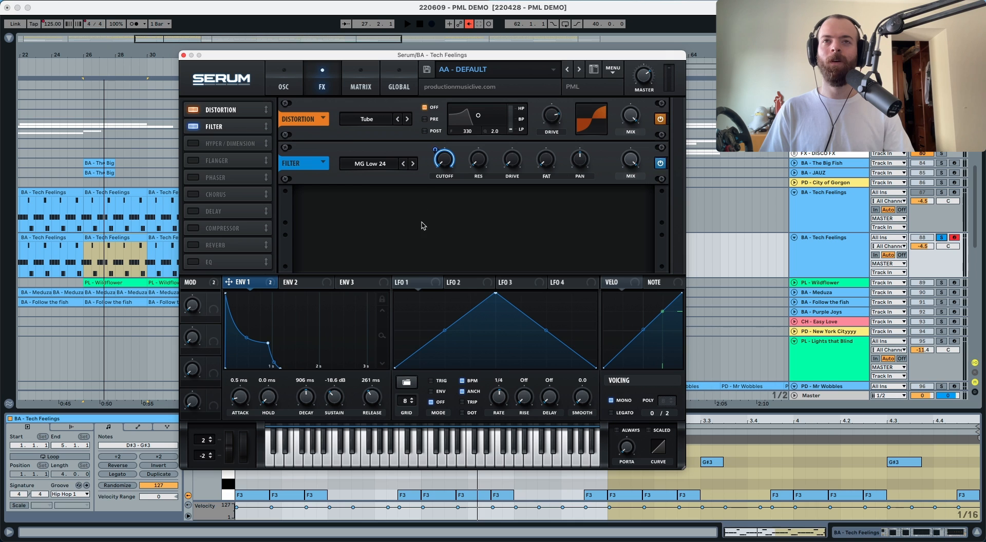
key("space")
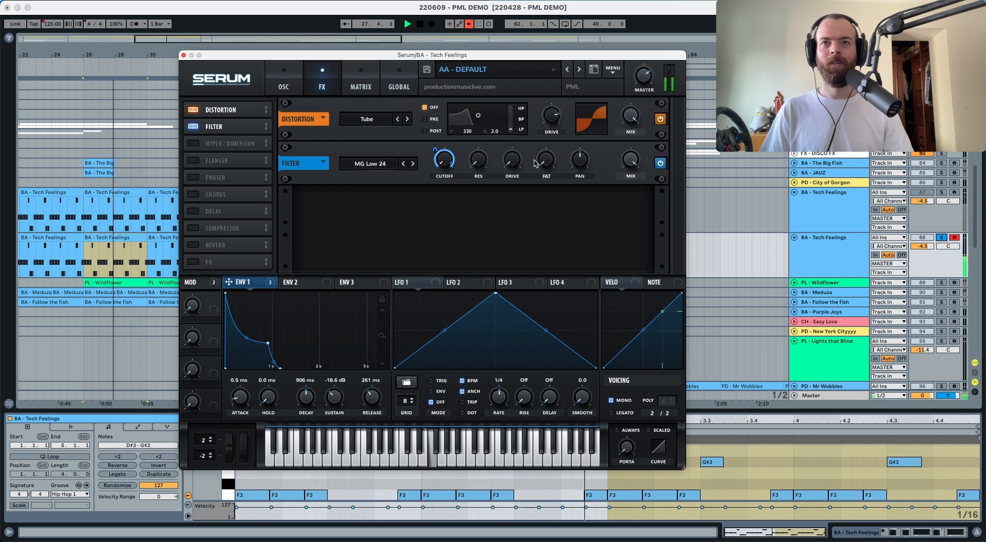
key("space")
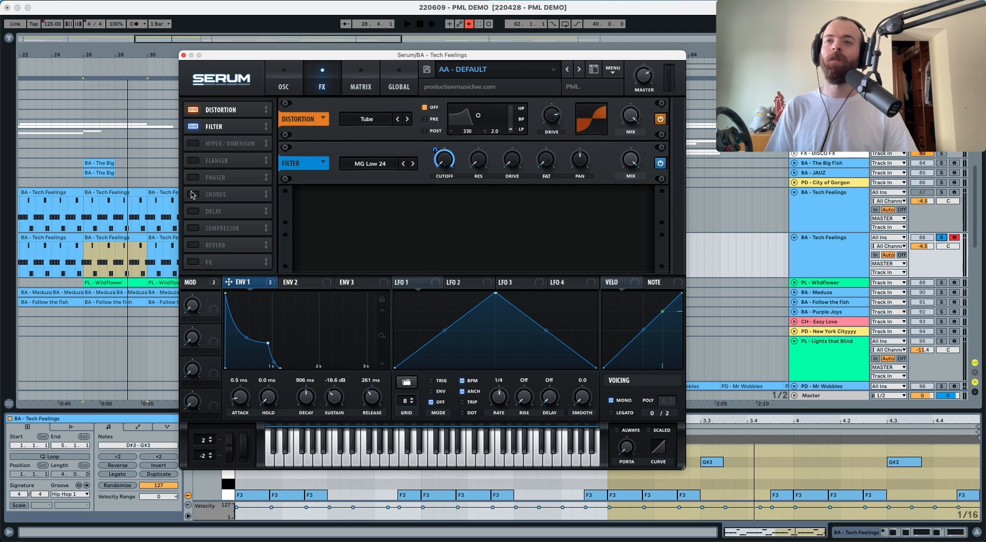
Try the Hyper/Dimension effect with hyper mix and dimension size at minimum and dimension mix at 33%.
left_click(193, 144)
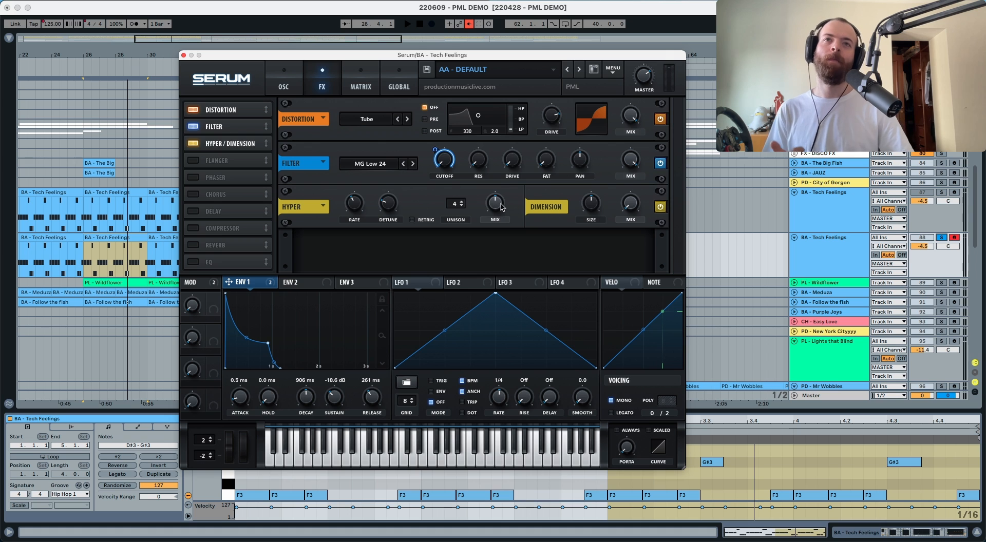
mouse_move(632, 210)
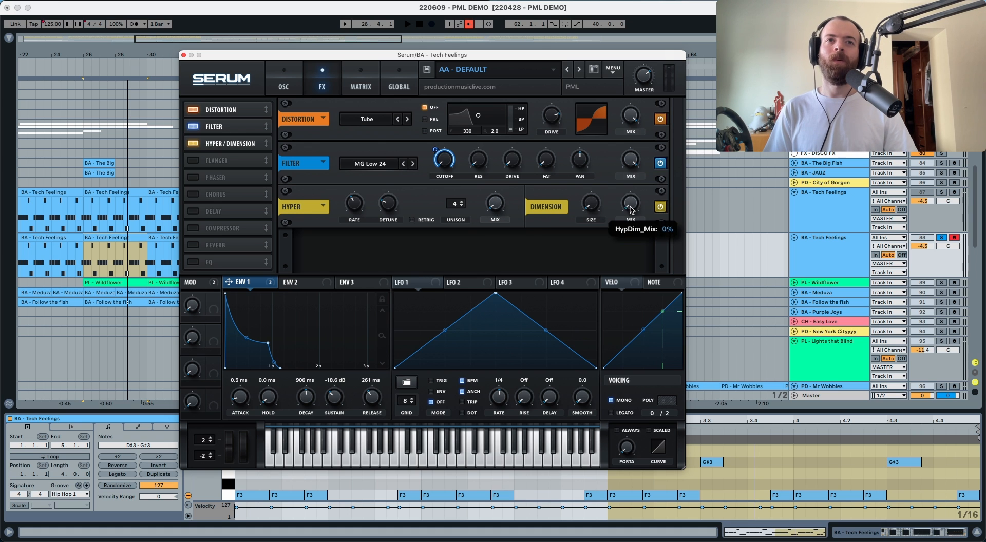
left_click_drag(637, 173, 634, 180)
key("space")
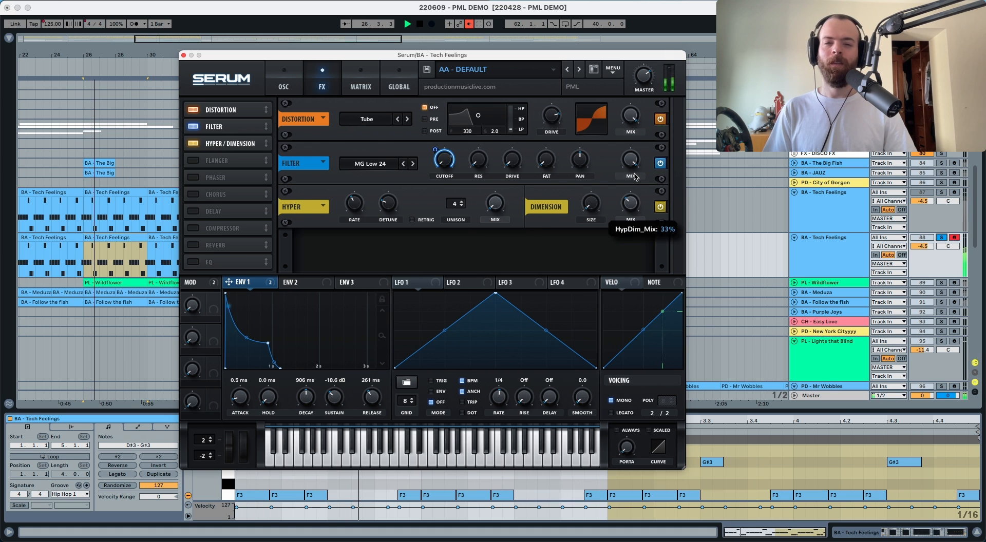
left_click(197, 144)
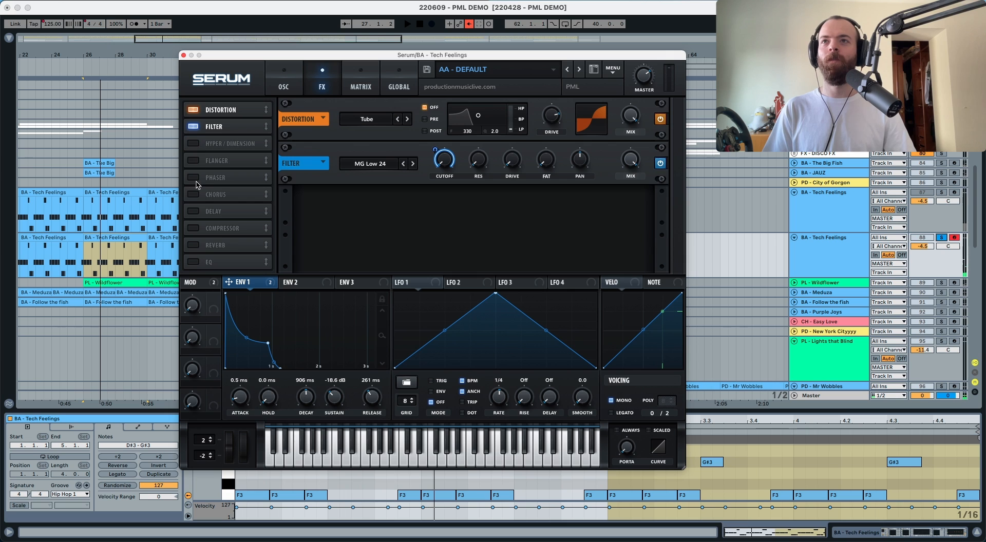
Briefly try the chorus and reverb effects.
left_click(200, 194)
left_click(194, 196)
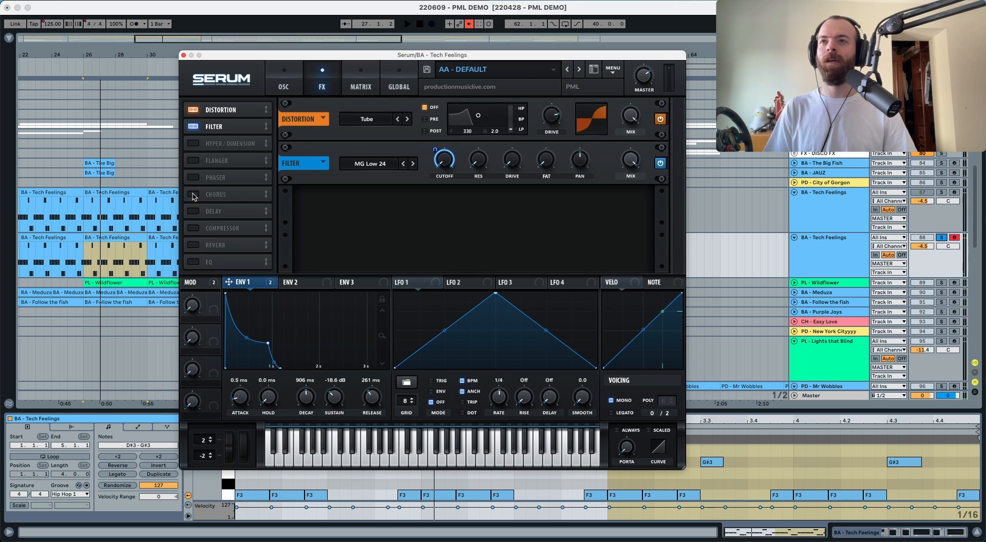
left_click(195, 246)
left_click(198, 247)
Add an EQ after the effects filter, with its high band as a wide peak boost, adjusting it during playback.
left_click(196, 262)
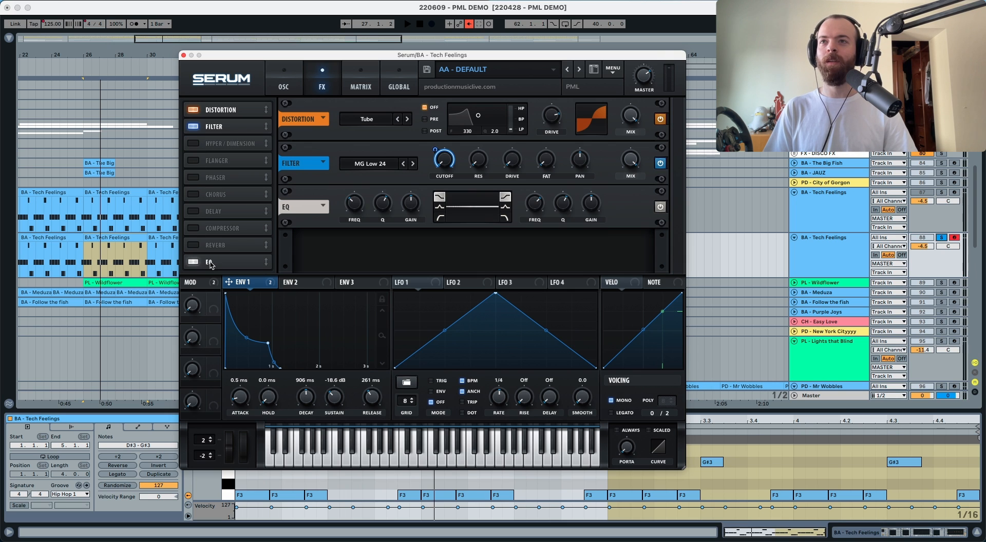
left_click_drag(212, 263, 224, 143)
mouse_move(591, 209)
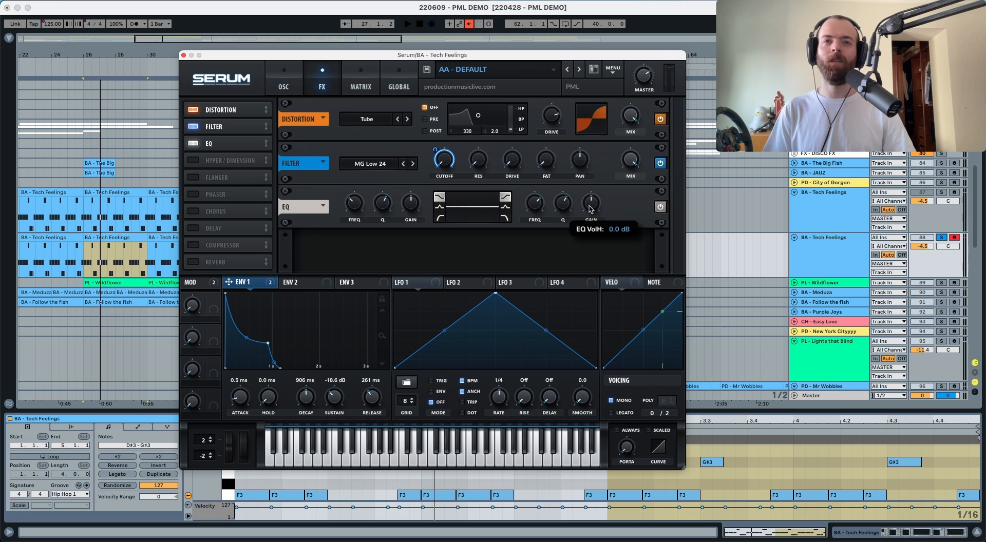
left_click(506, 208)
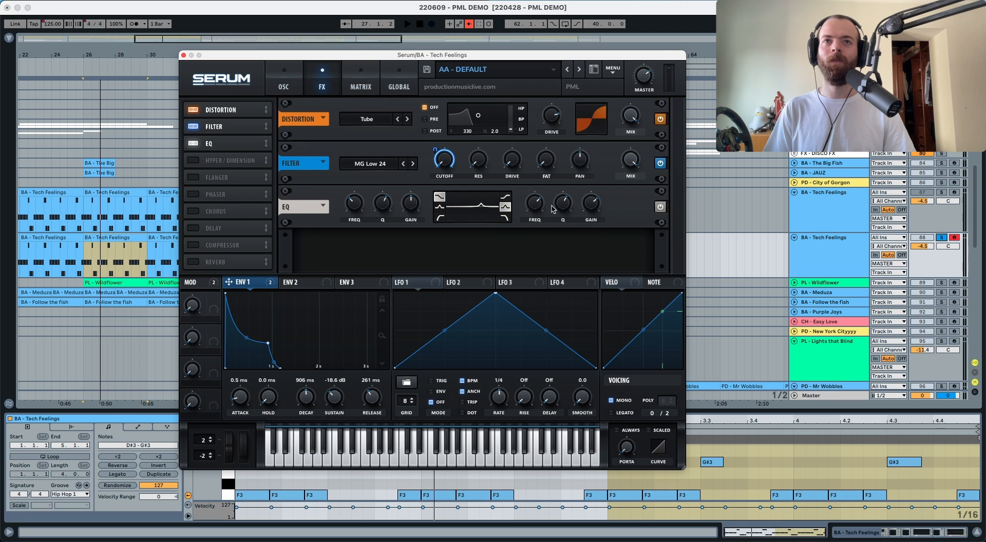
left_click_drag(559, 202, 555, 227)
key("space")
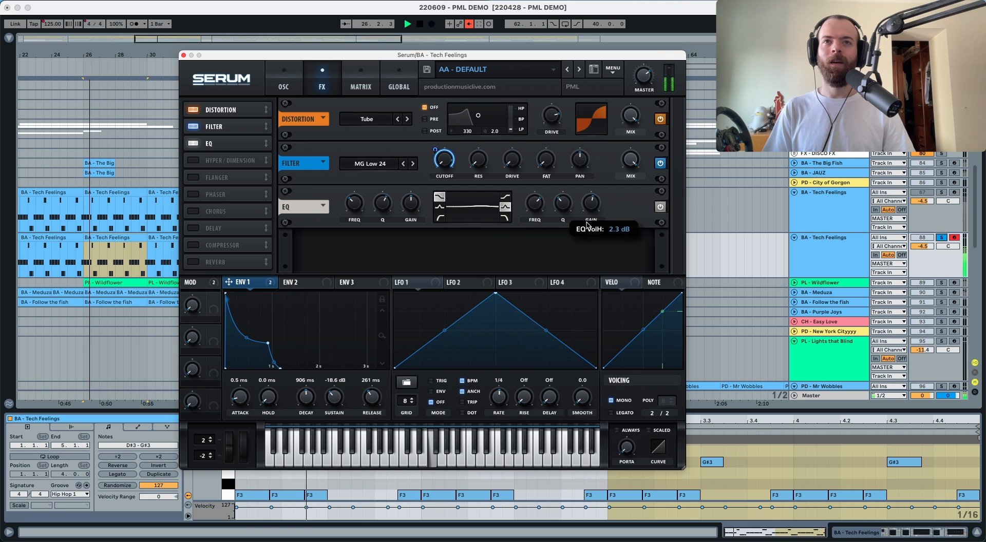
mouse_move(533, 215)
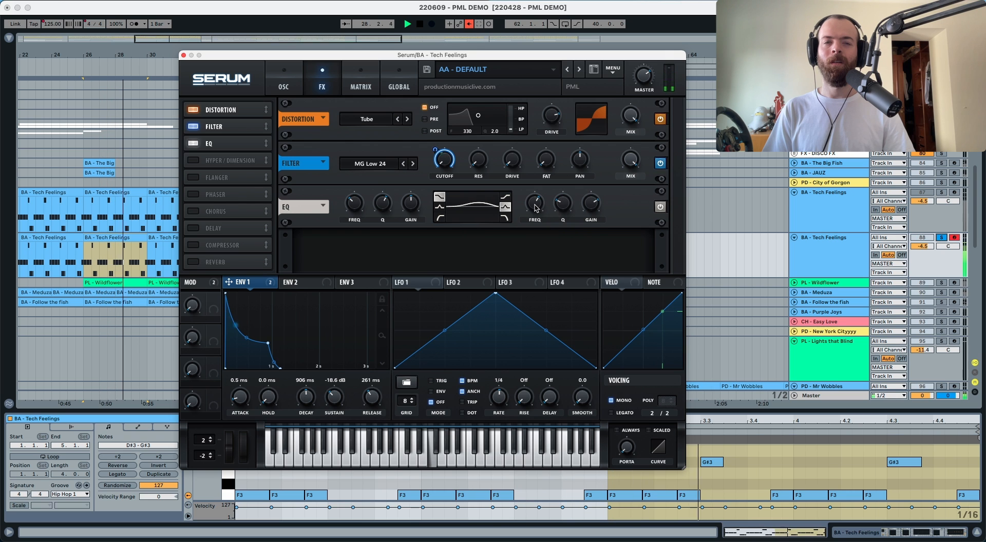
mouse_move(584, 210)
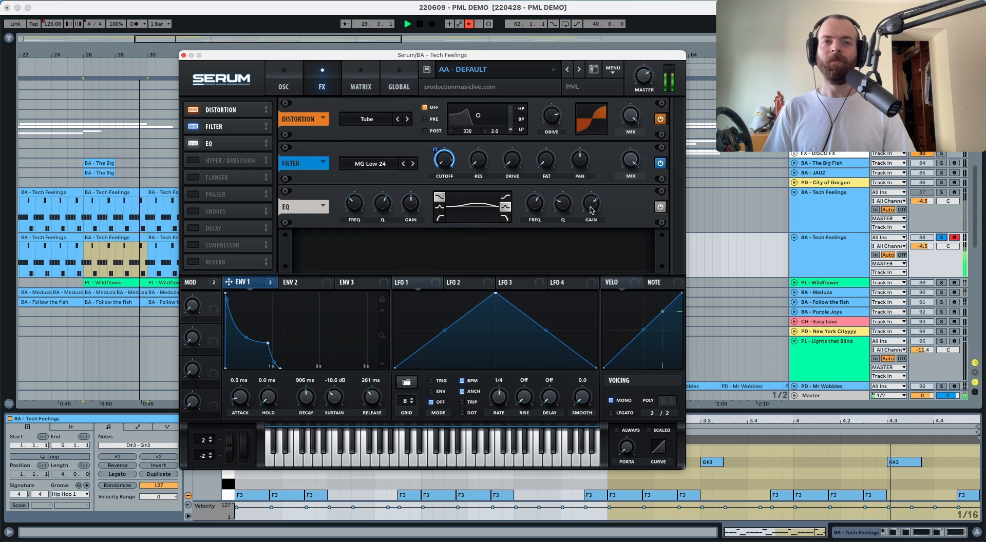